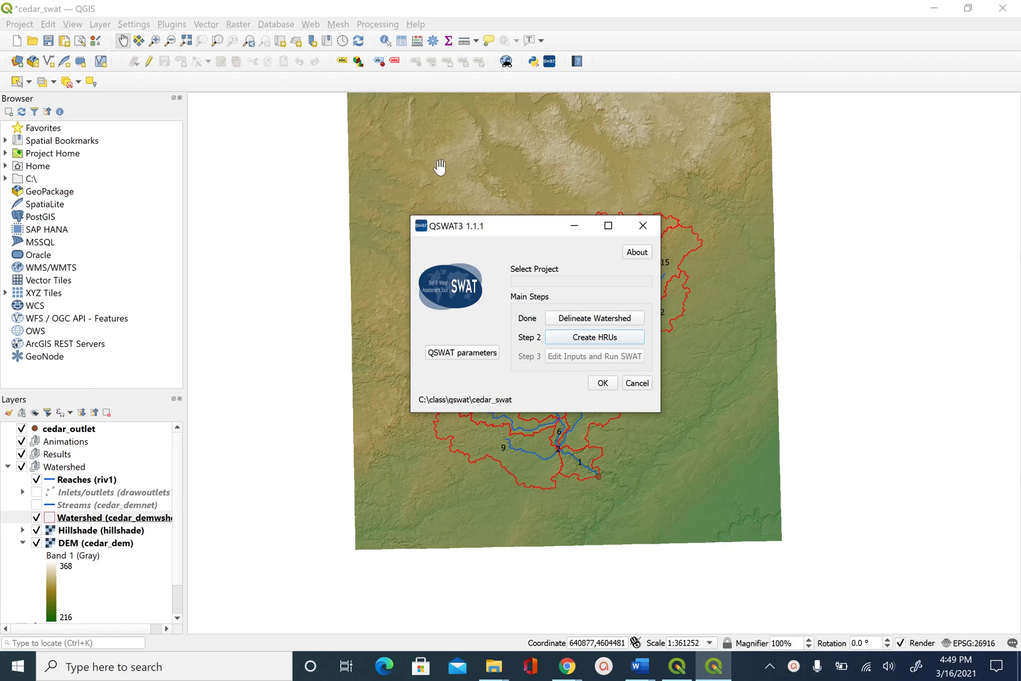
Step: Drag the QSWAT3 window left to reveal the 17 numbered subbasins on the map
{"action": "left_click_drag", "start_coordinate": [503, 226], "coordinate": [266, 202]}
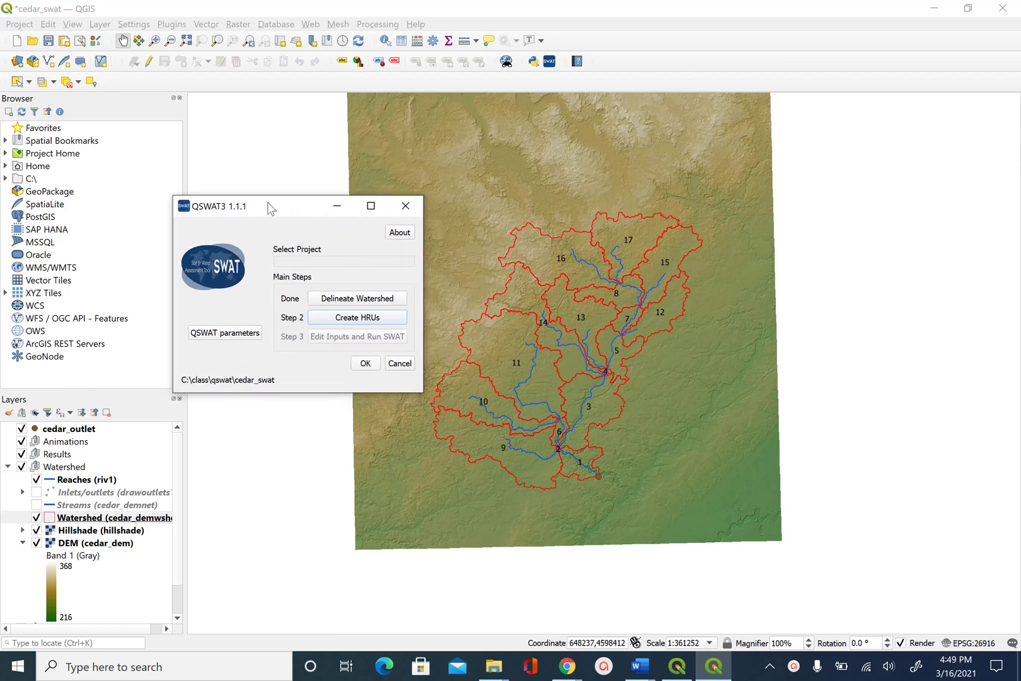
Step: Start Create HRUs and set data_qswat/cedar_lu.tif as the landuse map
{"action": "left_click", "coordinate": [364, 318]}
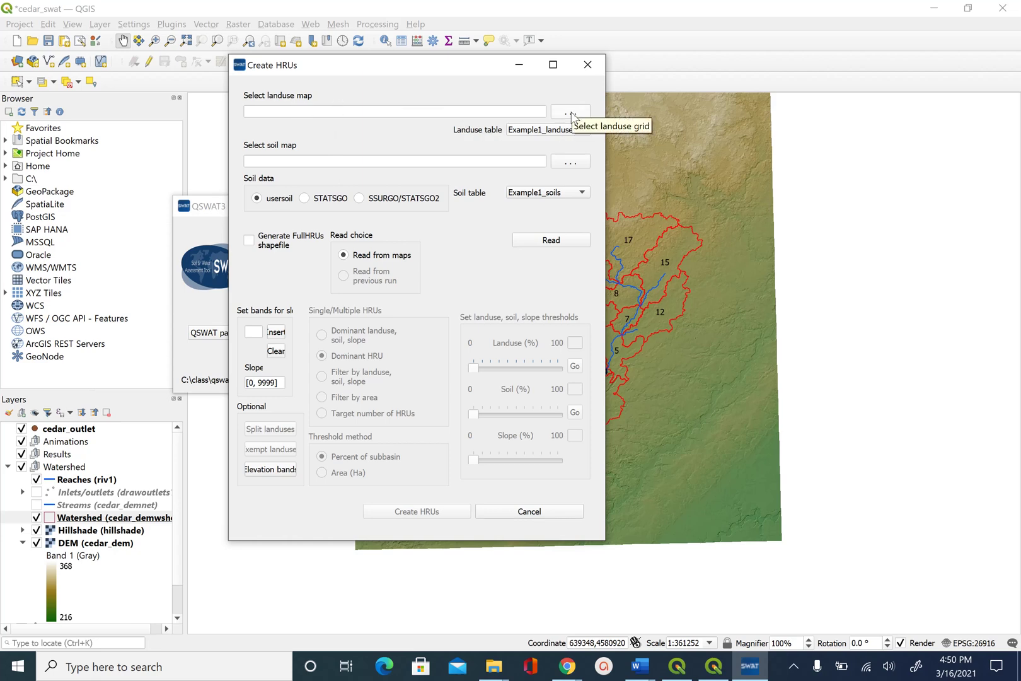
{"action": "left_click", "coordinate": [571, 116]}
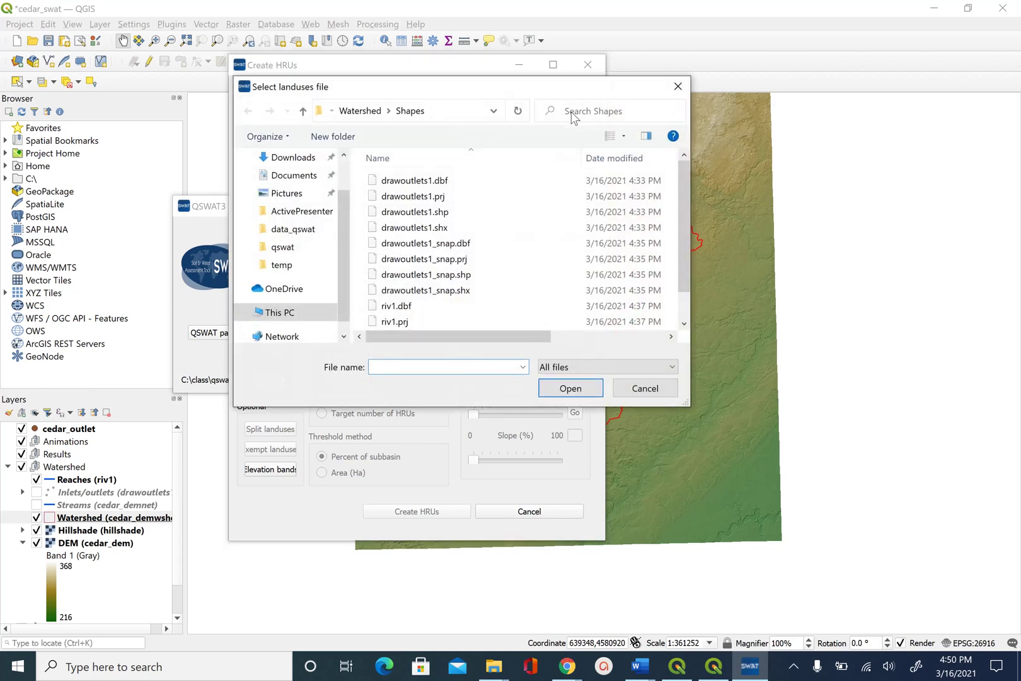
{"action": "left_click", "coordinate": [360, 111]}
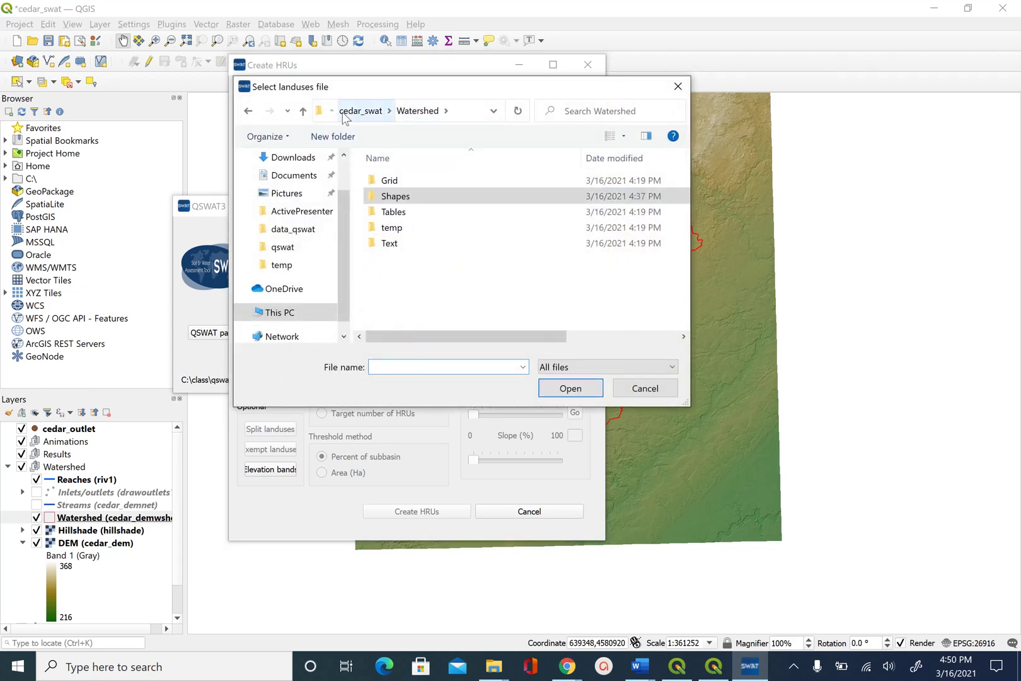
{"action": "left_click", "coordinate": [357, 113]}
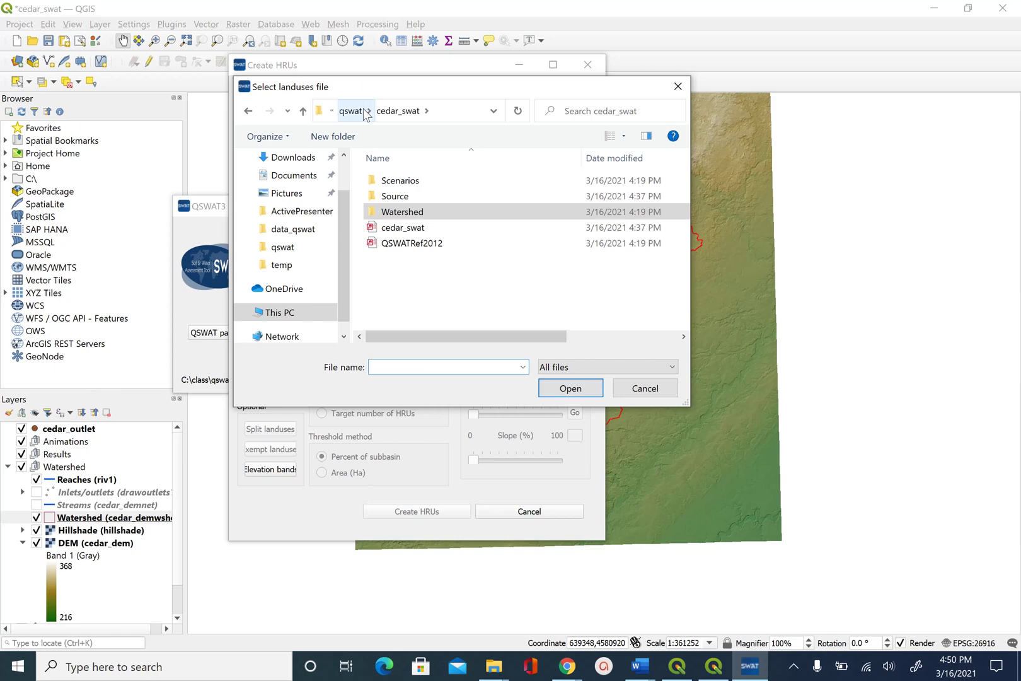
{"action": "left_click", "coordinate": [356, 112]}
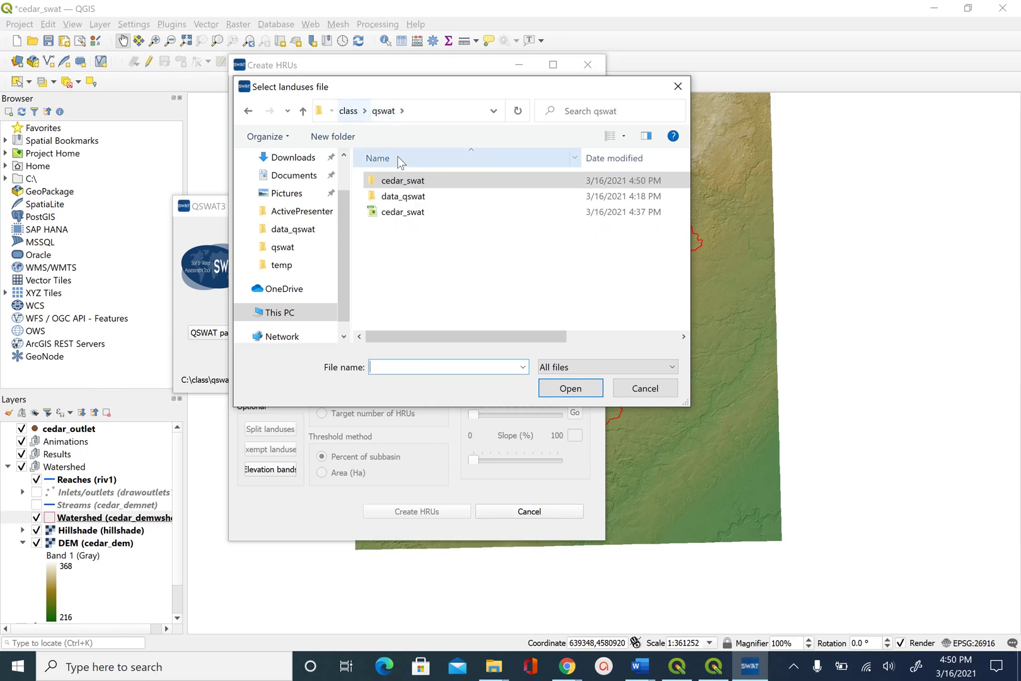
{"action": "double_click", "coordinate": [412, 196]}
{"action": "left_click", "coordinate": [413, 197]}
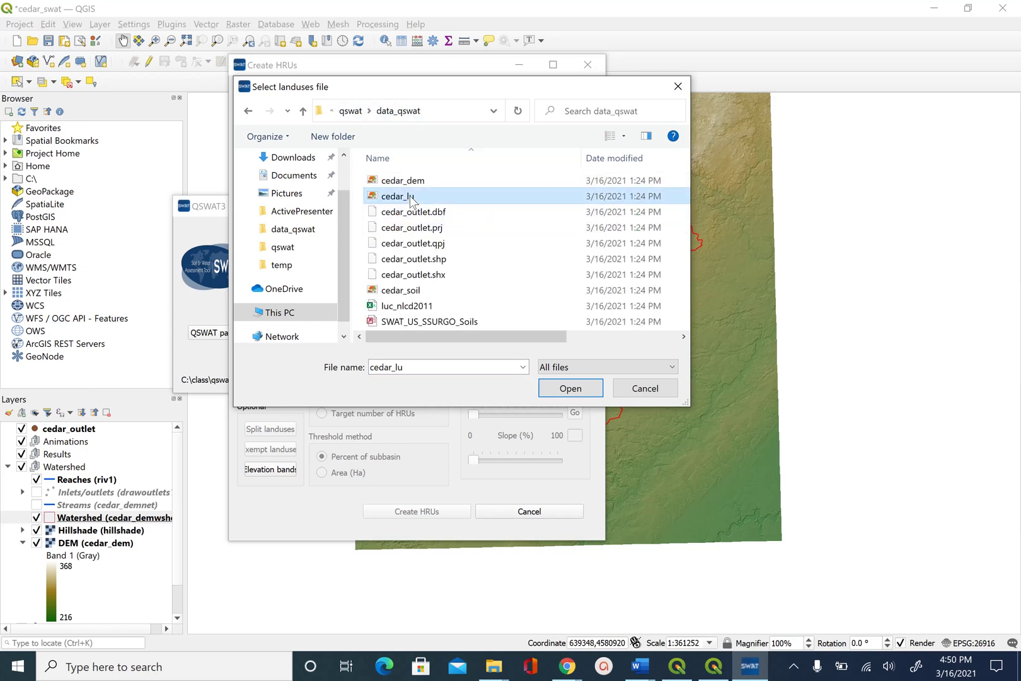
{"action": "left_click", "coordinate": [579, 387]}
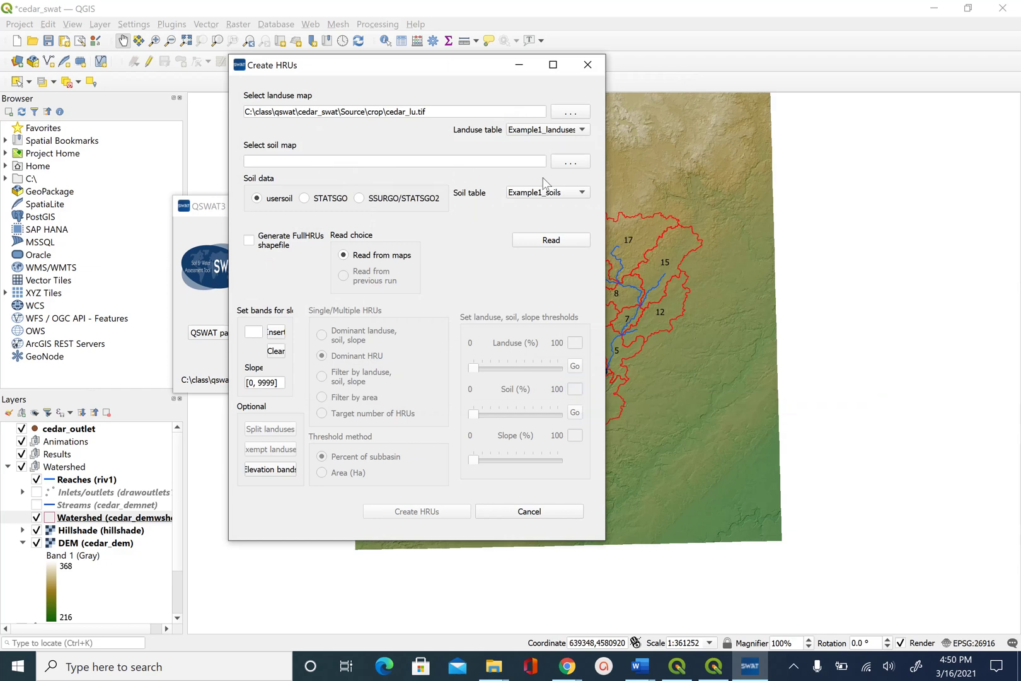
Step: Set cedar_soil.tif as the soil map
{"action": "left_click", "coordinate": [571, 162]}
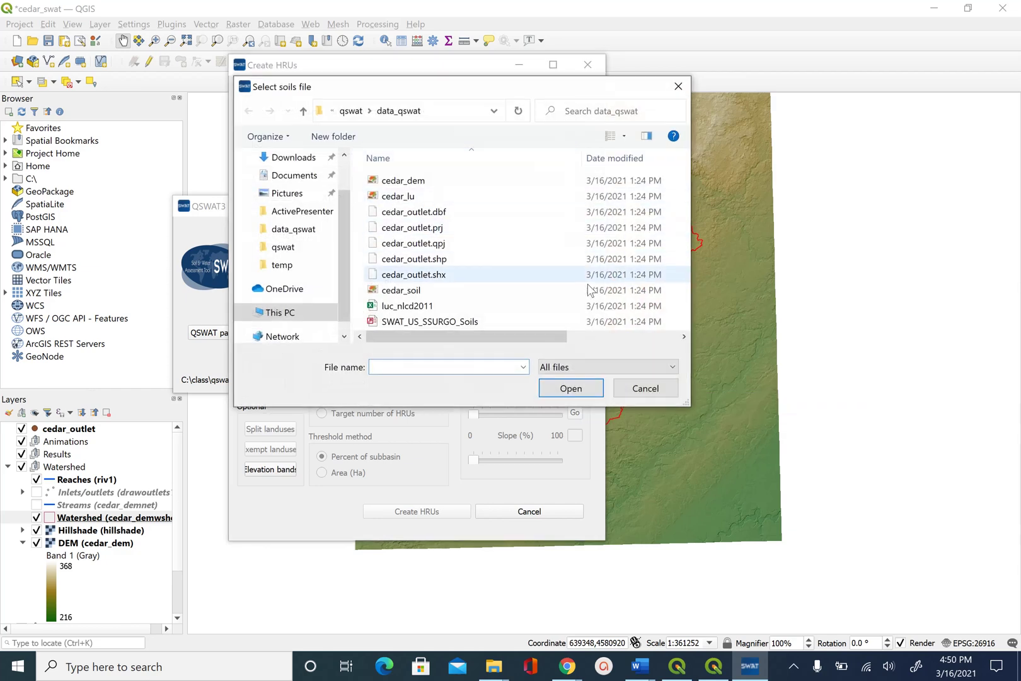
{"action": "left_click", "coordinate": [419, 293]}
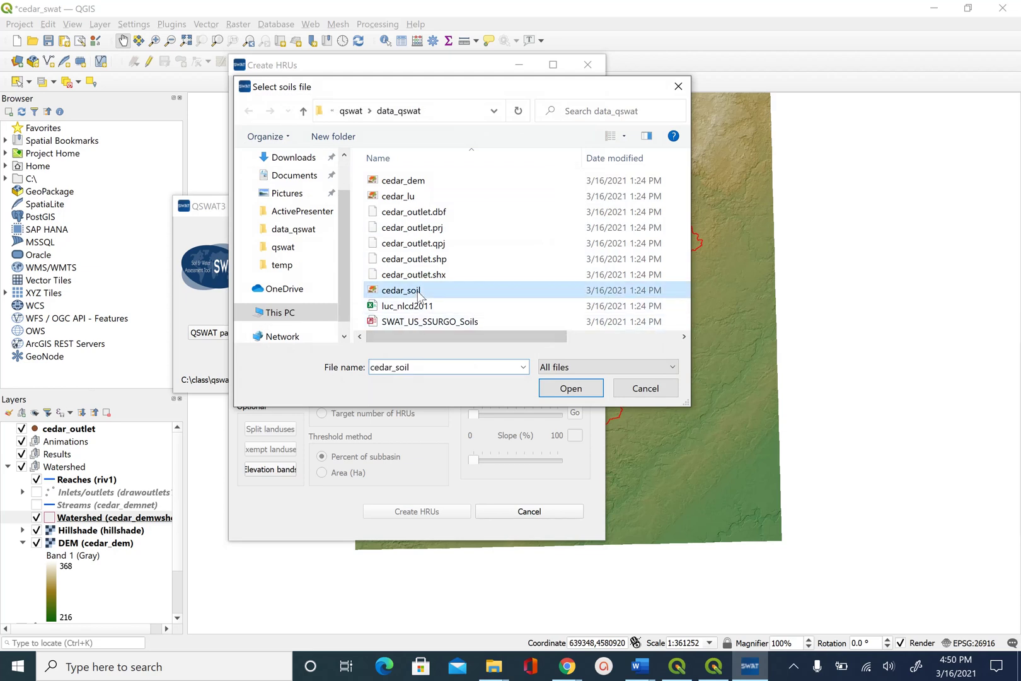
{"action": "left_click", "coordinate": [575, 390]}
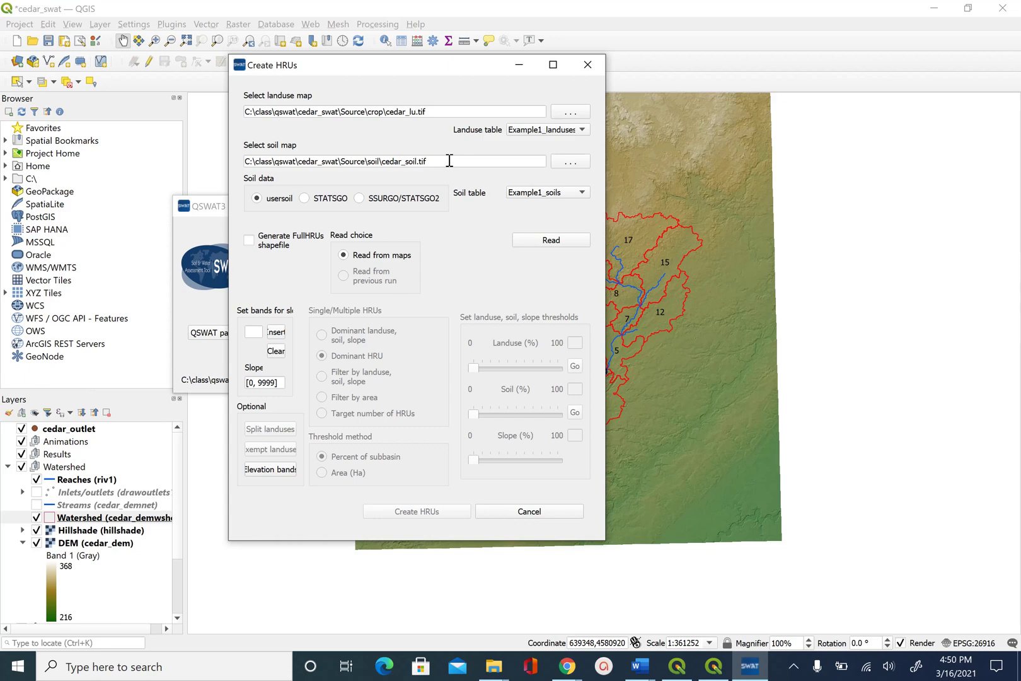
Step: Choose SSURGO/STATSGO2 as the soil data type and enable 'Generate FullHRUs shapefile'
{"action": "left_click", "coordinate": [361, 199]}
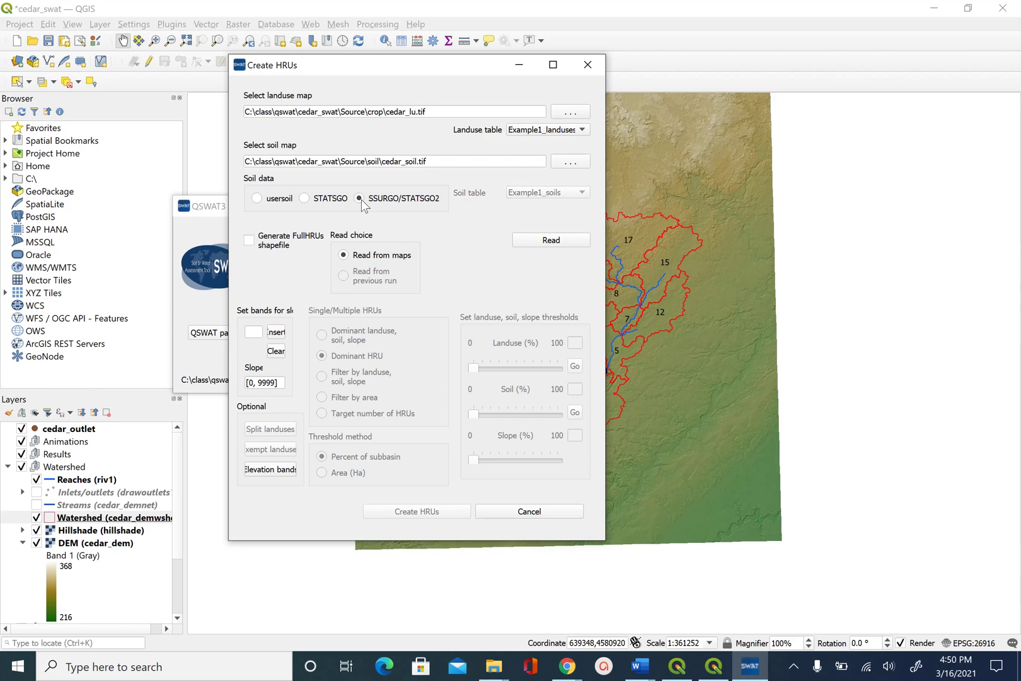
{"action": "left_click", "coordinate": [257, 200]}
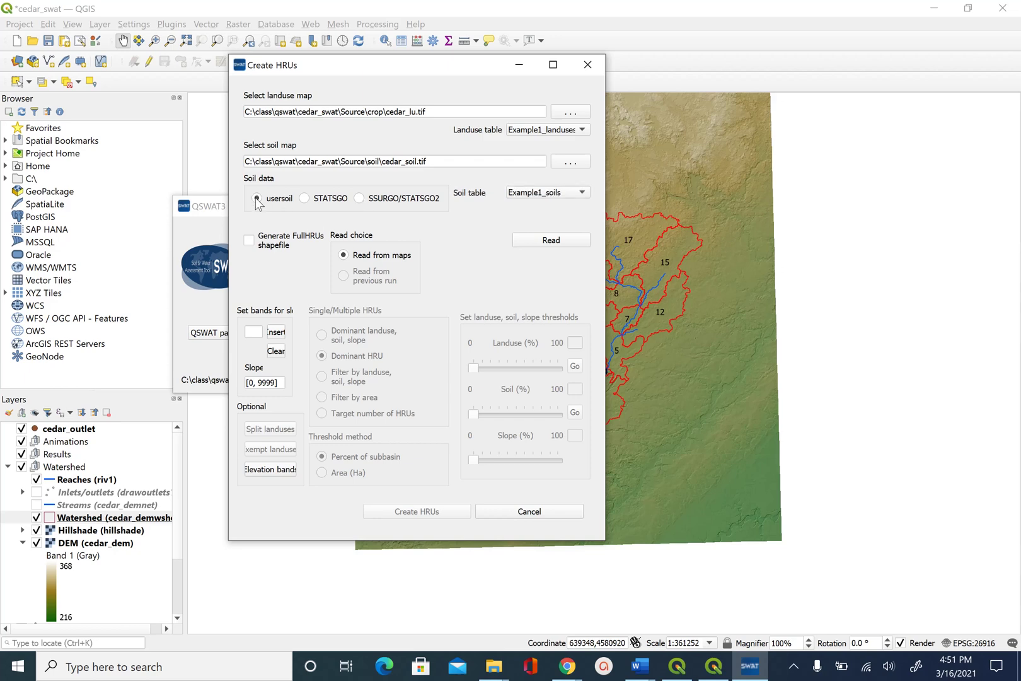
{"action": "left_click", "coordinate": [305, 199]}
{"action": "left_click", "coordinate": [360, 199]}
{"action": "left_click", "coordinate": [249, 240]}
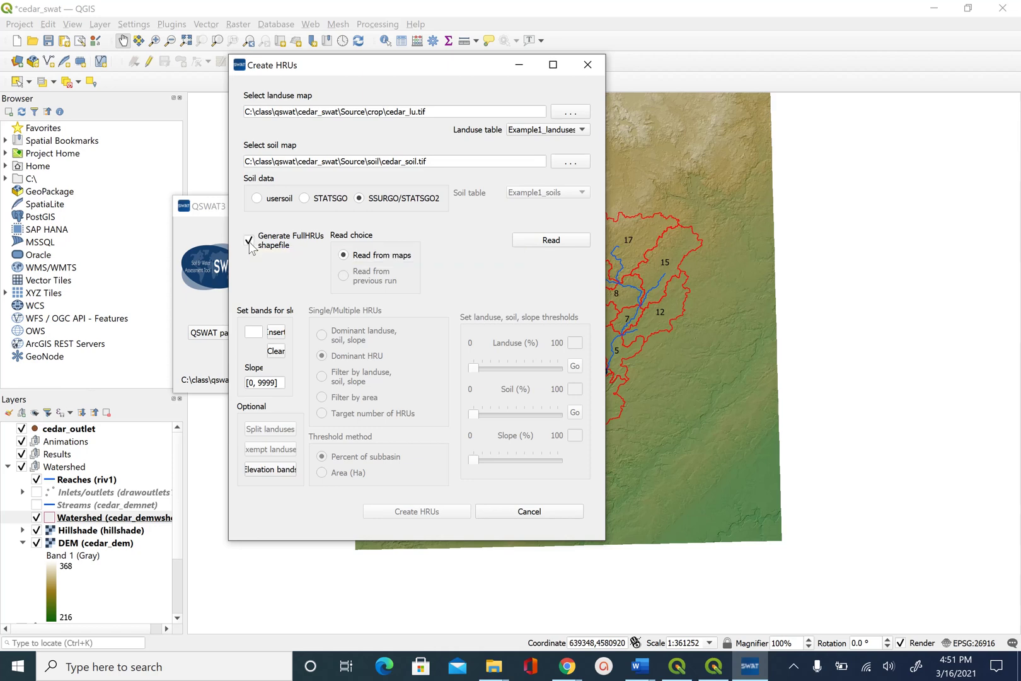
Step: Insert slope band boundaries 10, 20 and 30, giving bands 0, 10, 20, 30, 9999
{"action": "left_click", "coordinate": [254, 334]}
{"action": "type", "text": "10"}
{"action": "left_click", "coordinate": [279, 334]}
{"action": "left_click", "coordinate": [252, 332]}
{"action": "type", "text": "20"}
{"action": "left_click", "coordinate": [282, 335]}
{"action": "left_click", "coordinate": [252, 332]}
{"action": "type", "text": "30"}
{"action": "left_click", "coordinate": [277, 333]}
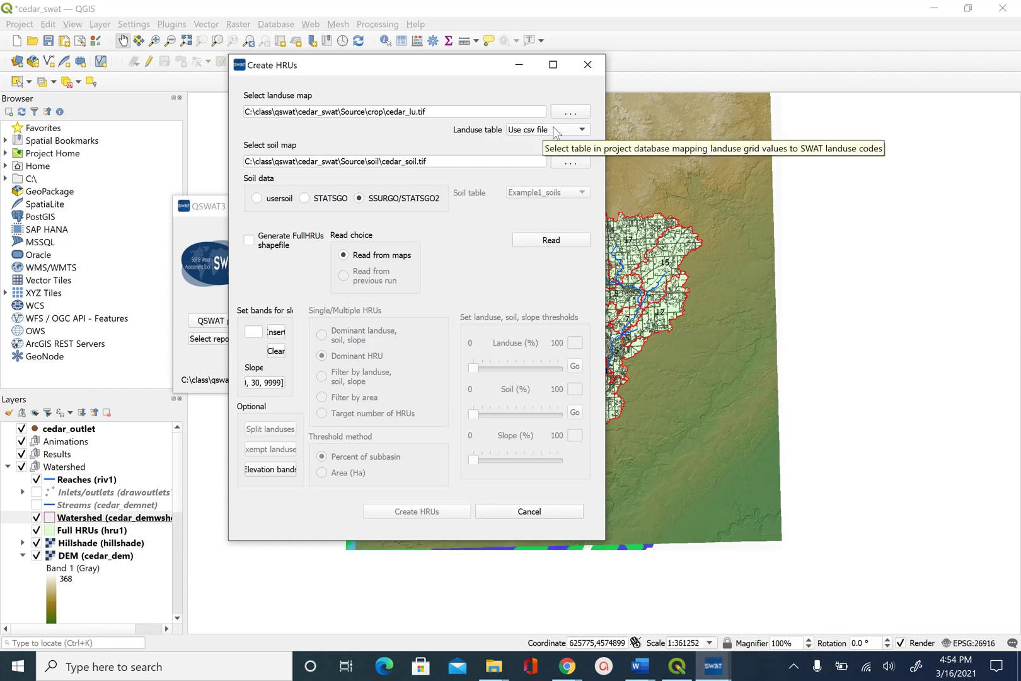
Step: Load luc_nlcd2011 as the landuse lookup CSV and read the grids, yielding 909 full HRUs
{"action": "left_click", "coordinate": [553, 130]}
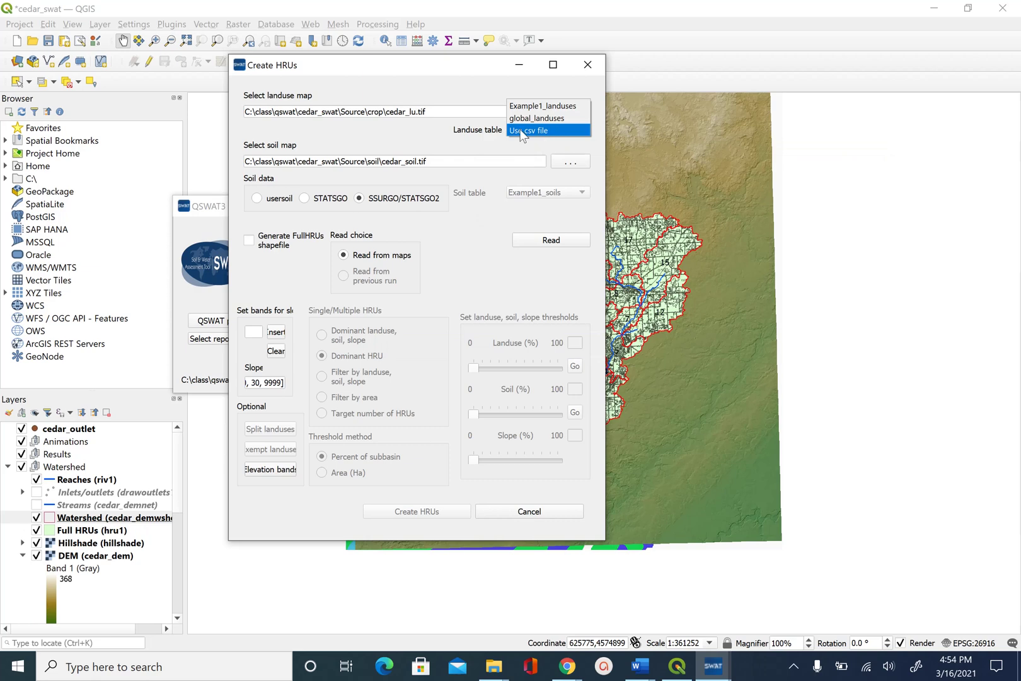
{"action": "left_click", "coordinate": [524, 131]}
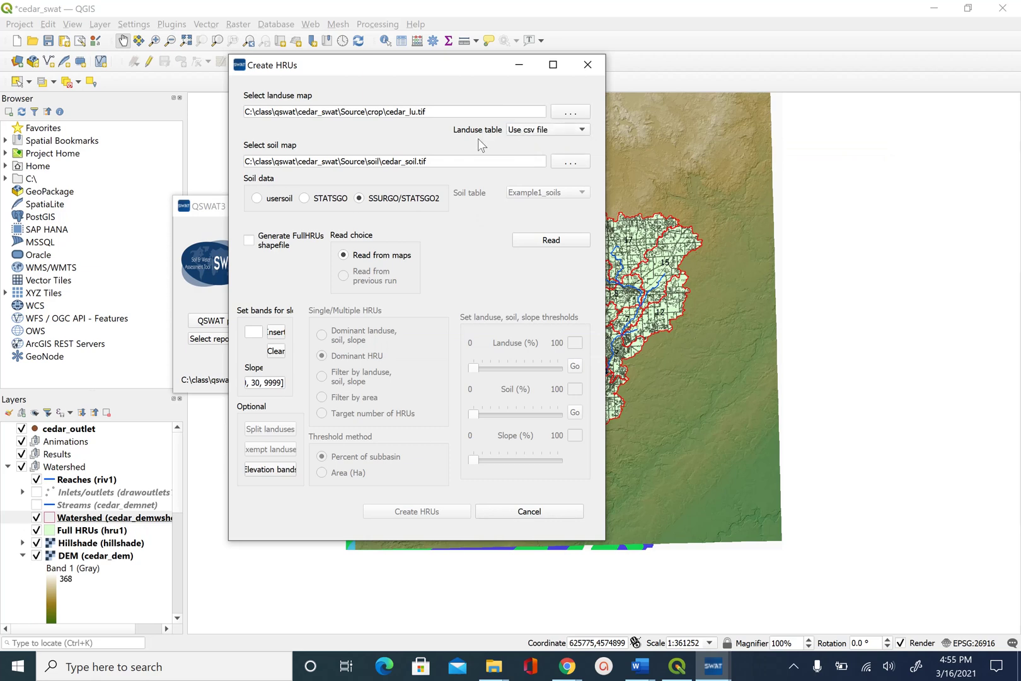
{"action": "left_click", "coordinate": [557, 244]}
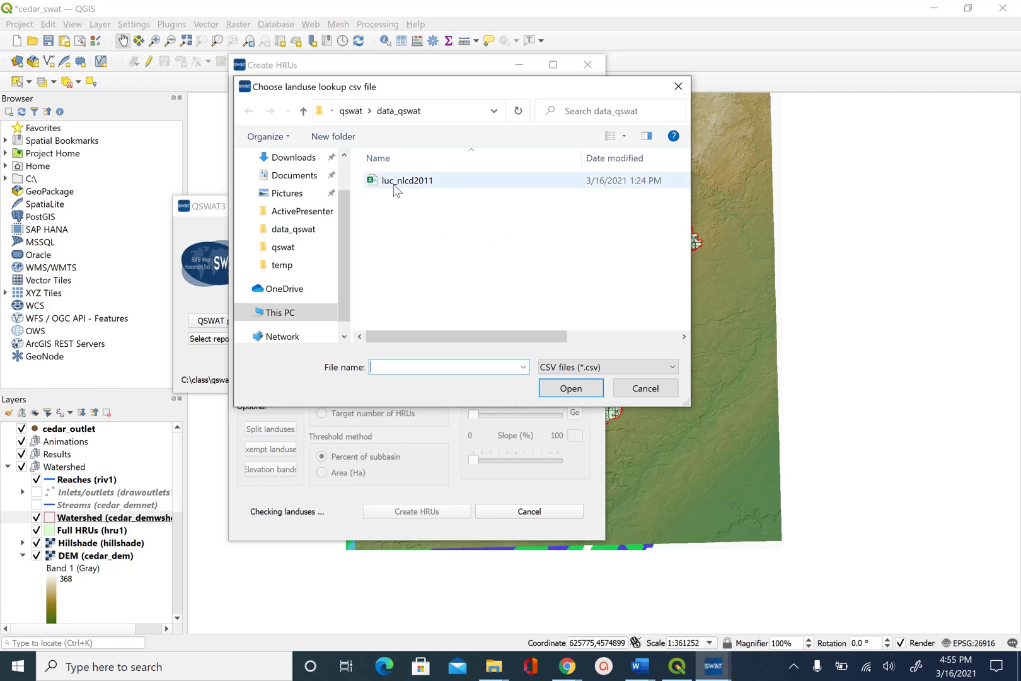
{"action": "left_click", "coordinate": [415, 183]}
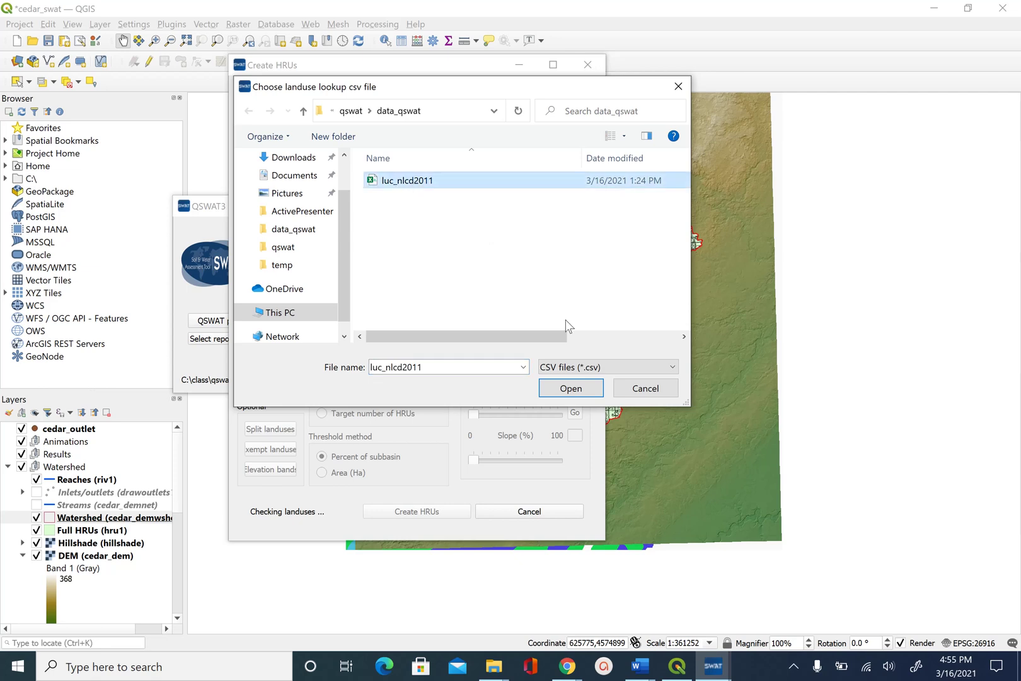
{"action": "left_click", "coordinate": [579, 392]}
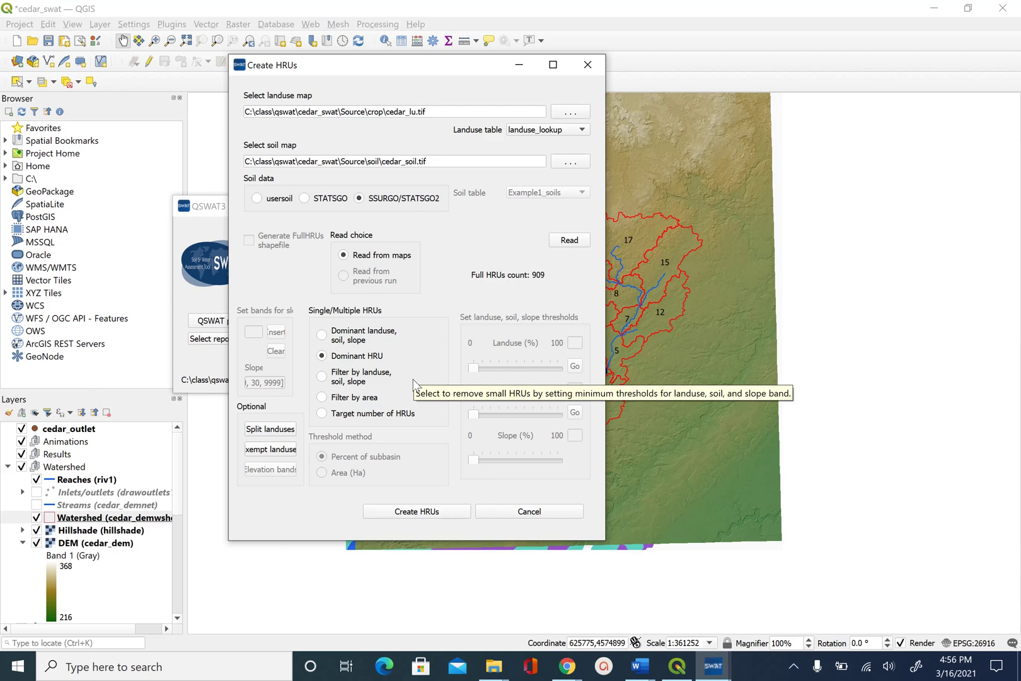
Step: Filter by landuse, soil and slope at 10% thresholds each, creating 97 HRUs
{"action": "left_click", "coordinate": [322, 377]}
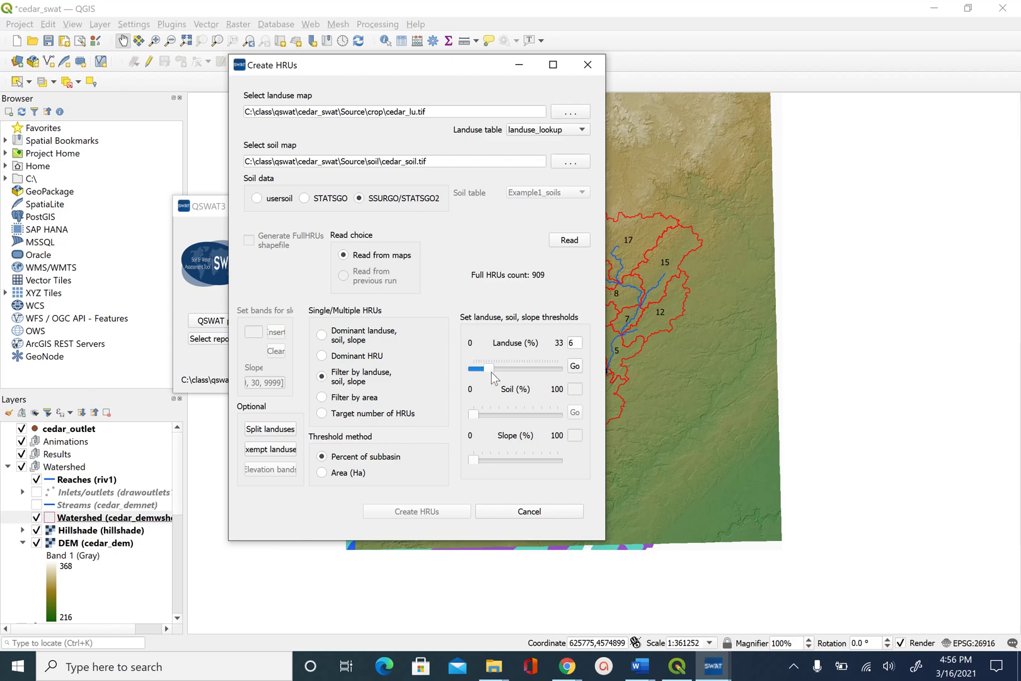
{"action": "left_click_drag", "start_coordinate": [491, 372], "coordinate": [498, 373]}
{"action": "left_click", "coordinate": [576, 368]}
{"action": "left_click_drag", "start_coordinate": [473, 415], "coordinate": [500, 415]}
{"action": "left_click", "coordinate": [575, 412]}
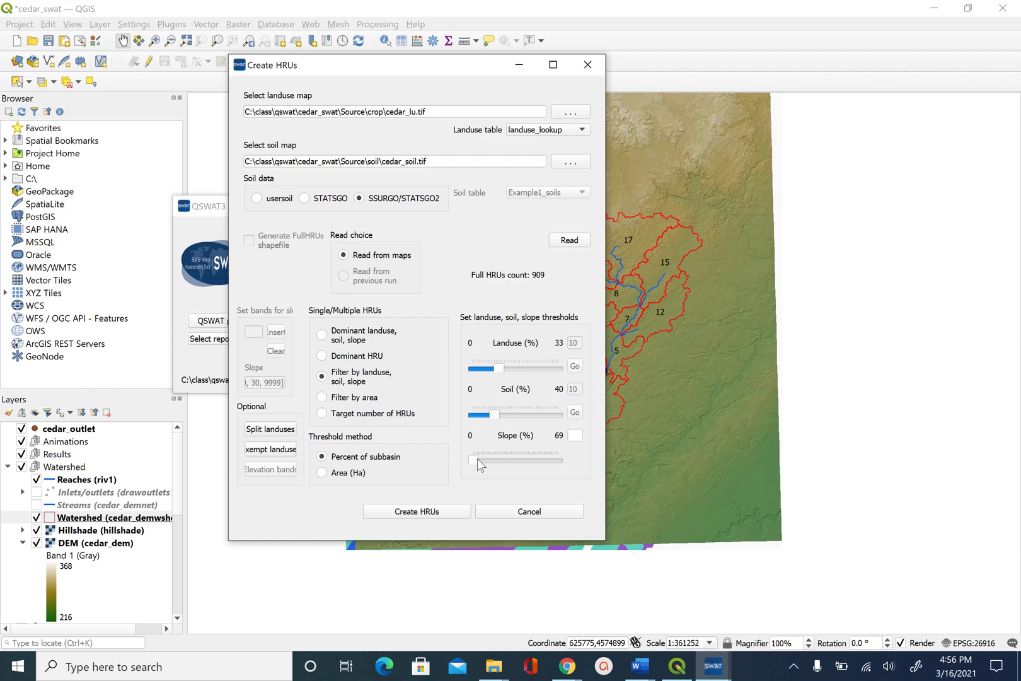
{"action": "left_click_drag", "start_coordinate": [477, 458], "coordinate": [496, 459]}
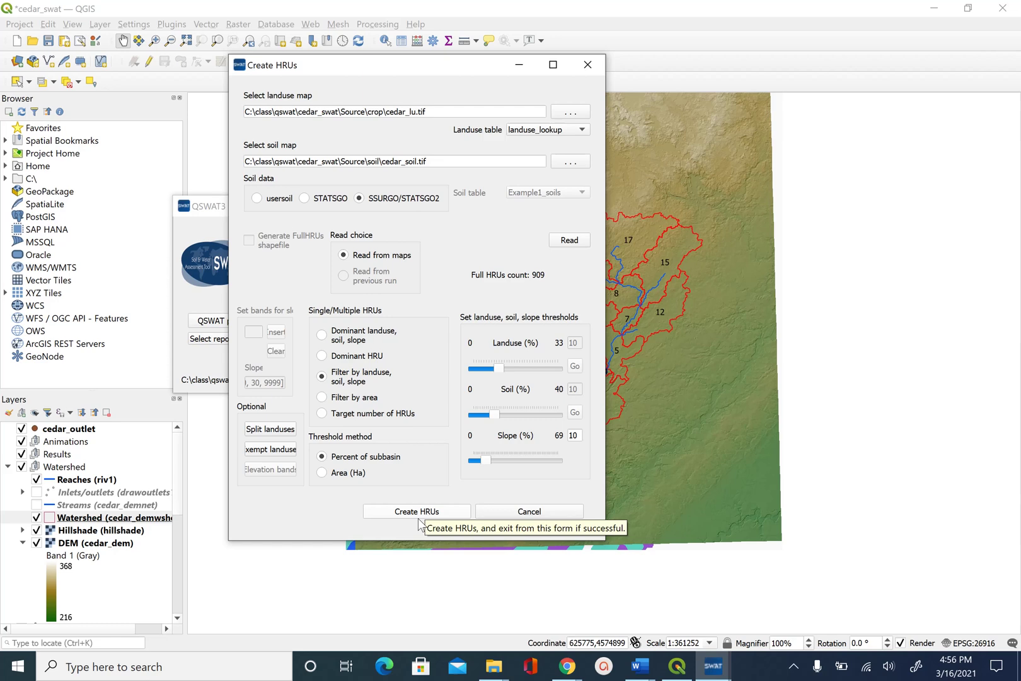
{"action": "left_click", "coordinate": [420, 514]}
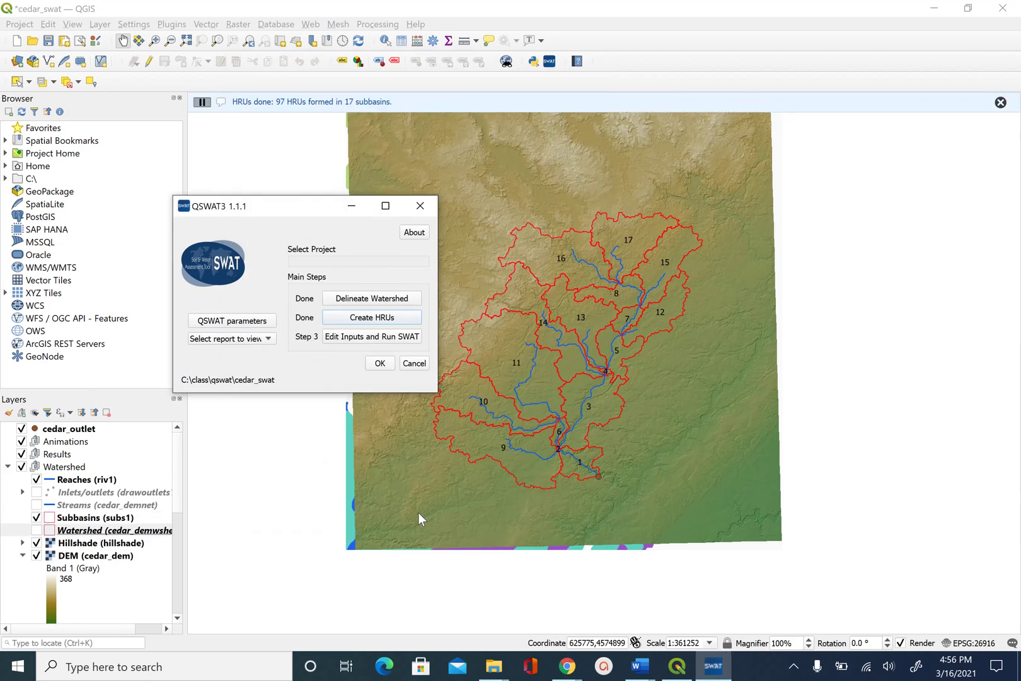
Step: Choose HRUs from the report list to show the HRU distribution report
{"action": "left_click", "coordinate": [272, 336]}
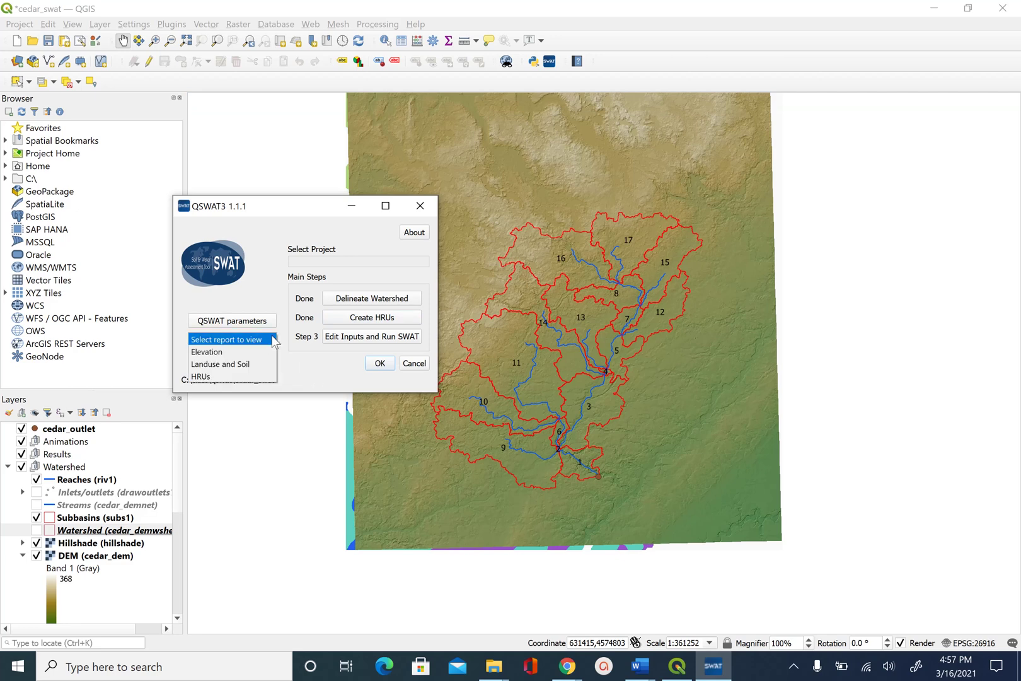
{"action": "left_click", "coordinate": [229, 377]}
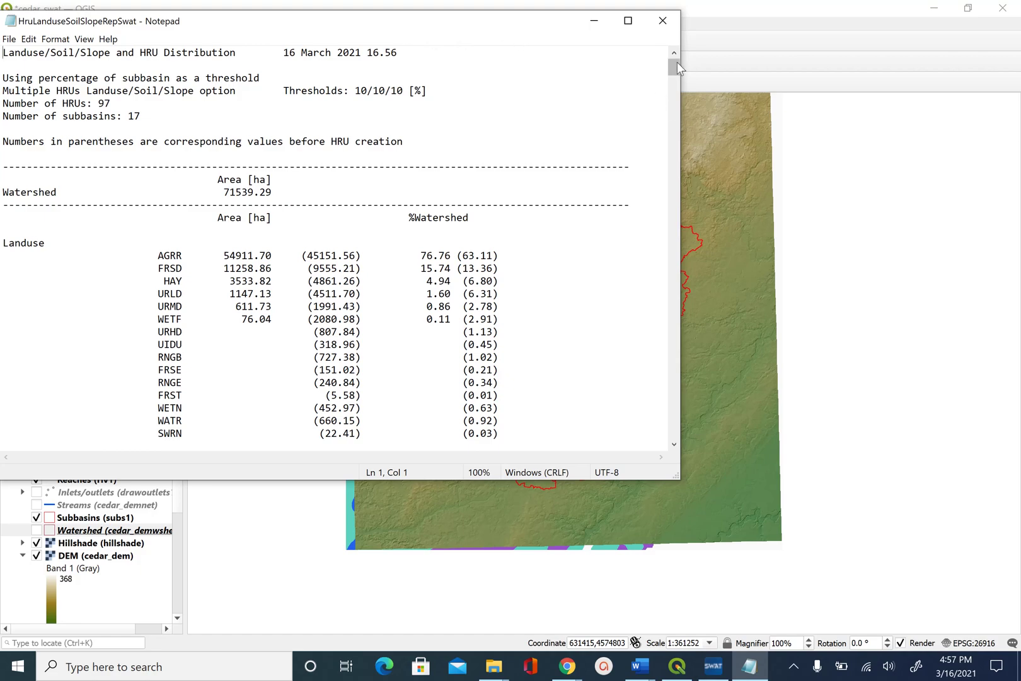
Step: Move the Notepad report aside and scroll through its watershed and per-subbasin HRU sections
{"action": "left_click_drag", "start_coordinate": [406, 23], "coordinate": [540, 40]}
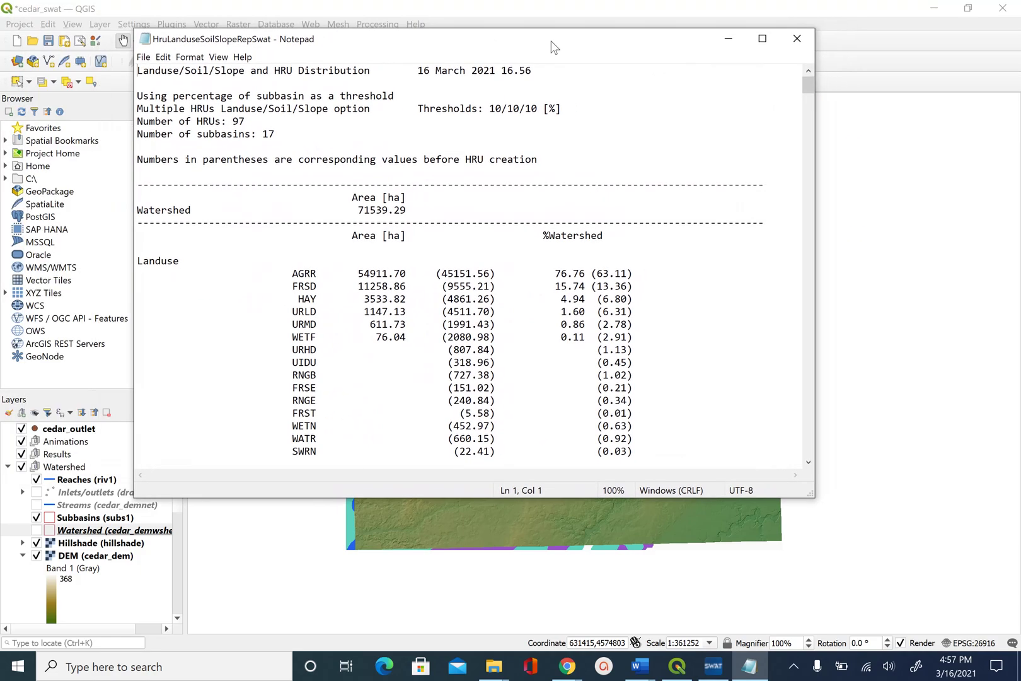
{"action": "left_click_drag", "start_coordinate": [807, 82], "coordinate": [808, 103]}
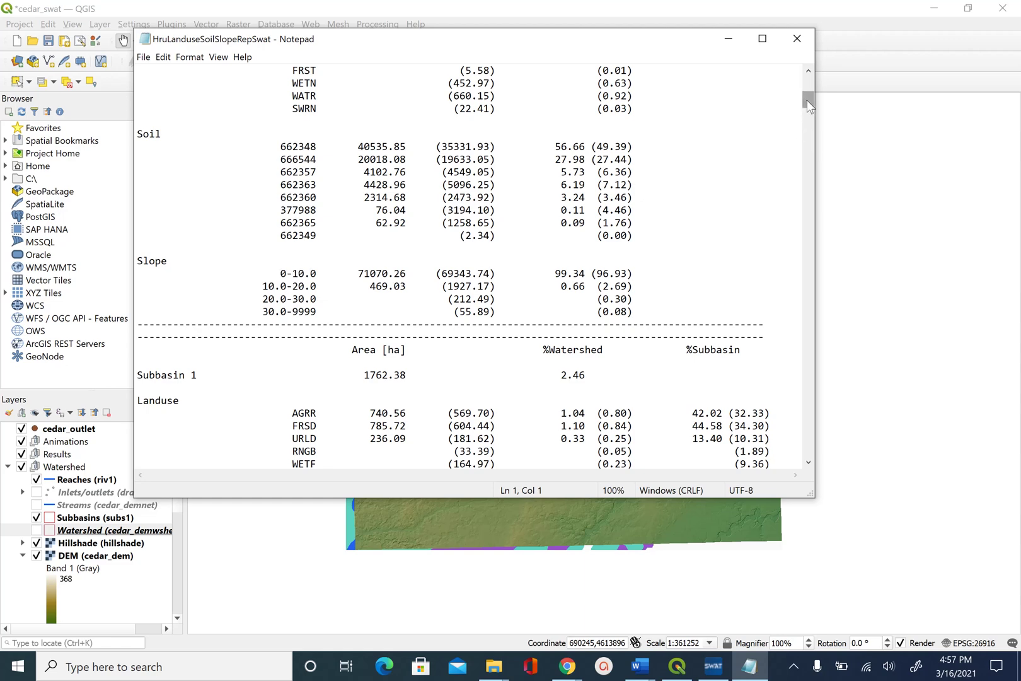
{"action": "left_click_drag", "start_coordinate": [809, 103], "coordinate": [808, 83]}
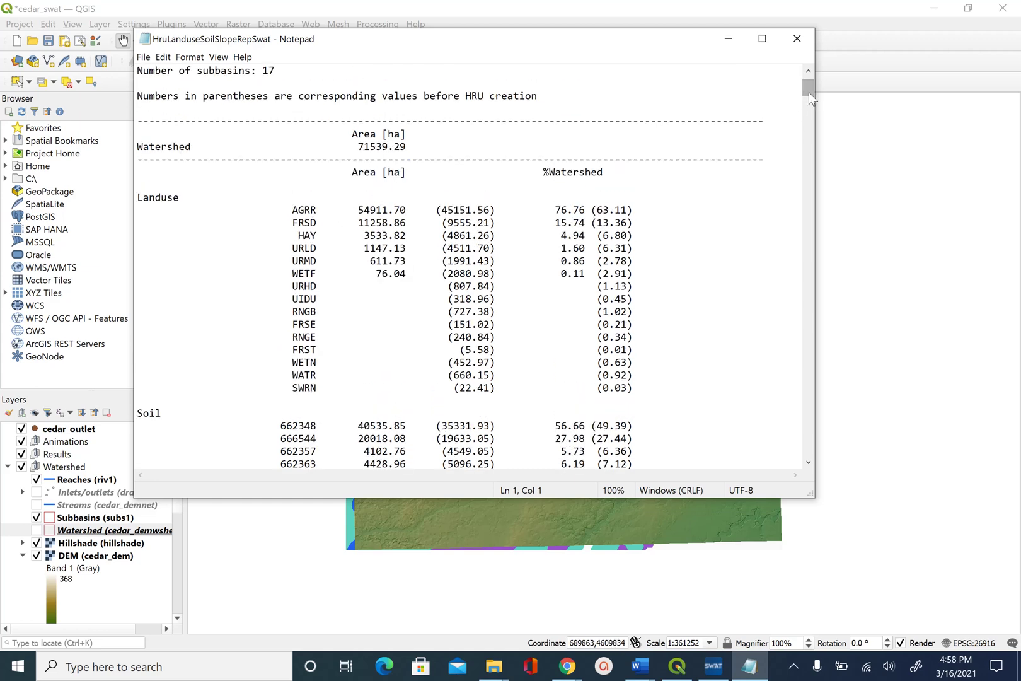
{"action": "left_click_drag", "start_coordinate": [812, 87], "coordinate": [812, 100]}
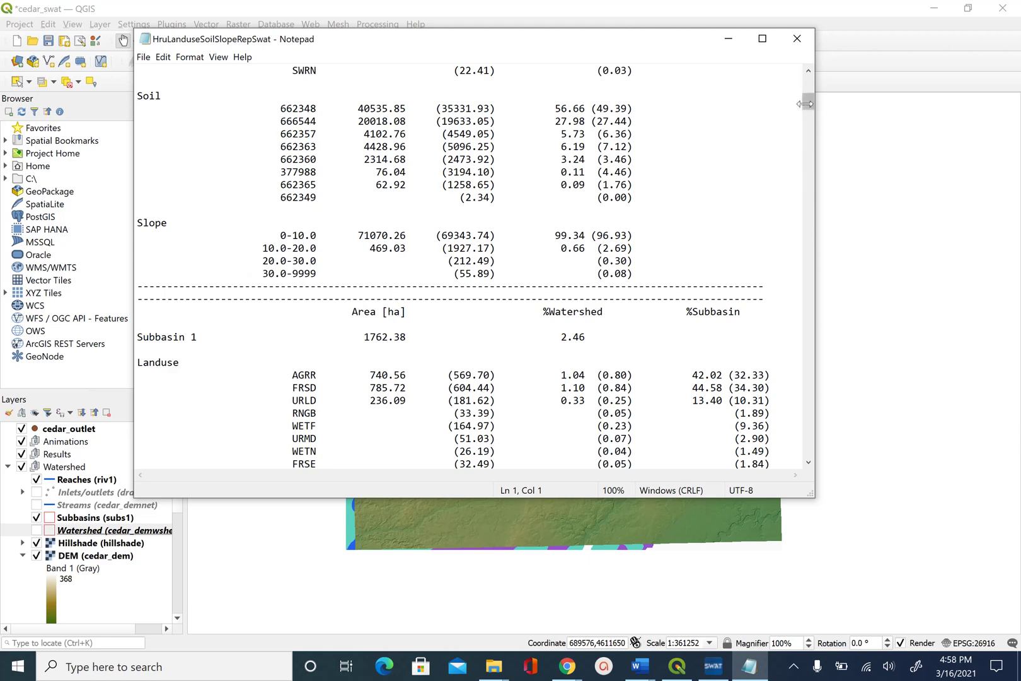
{"action": "left_click_drag", "start_coordinate": [811, 101], "coordinate": [812, 88]}
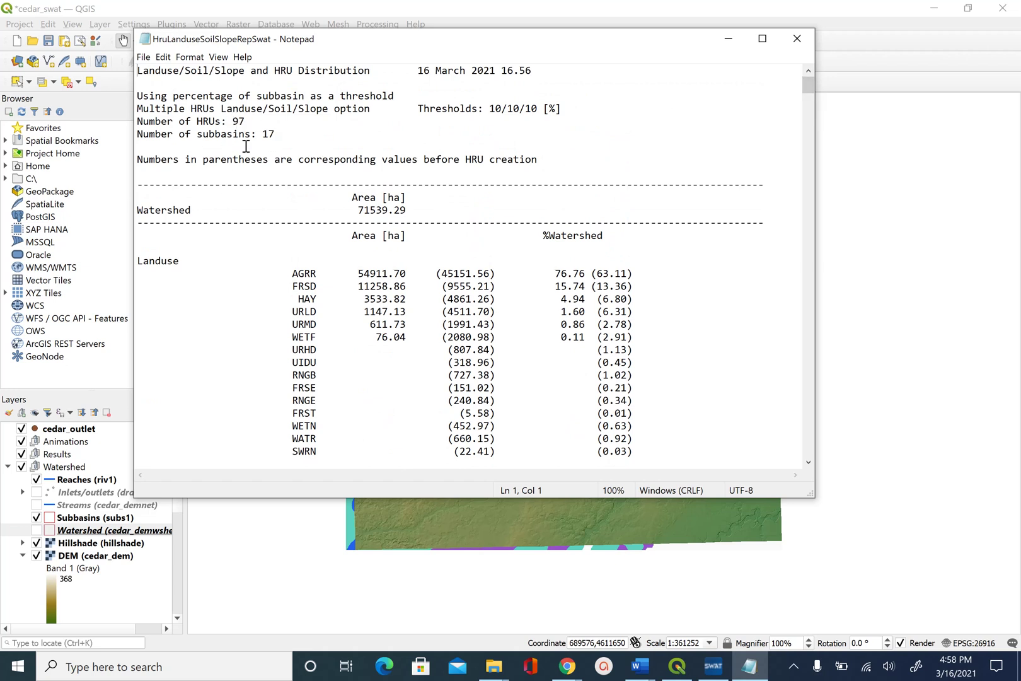
{"action": "left_click_drag", "start_coordinate": [808, 82], "coordinate": [799, 107]}
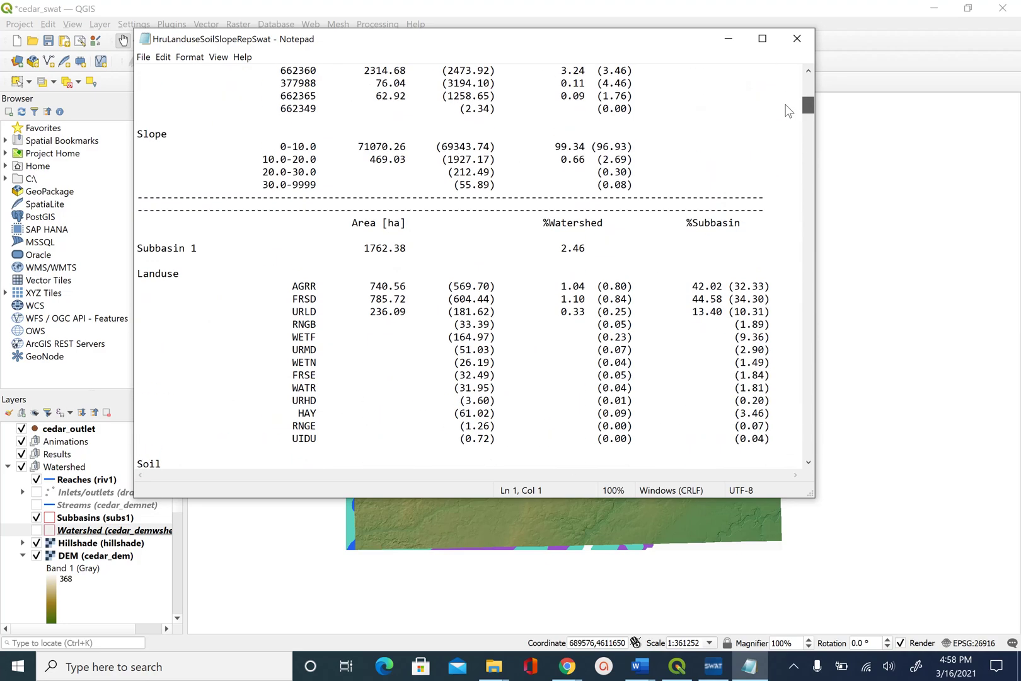
{"action": "left_click", "coordinate": [799, 41]}
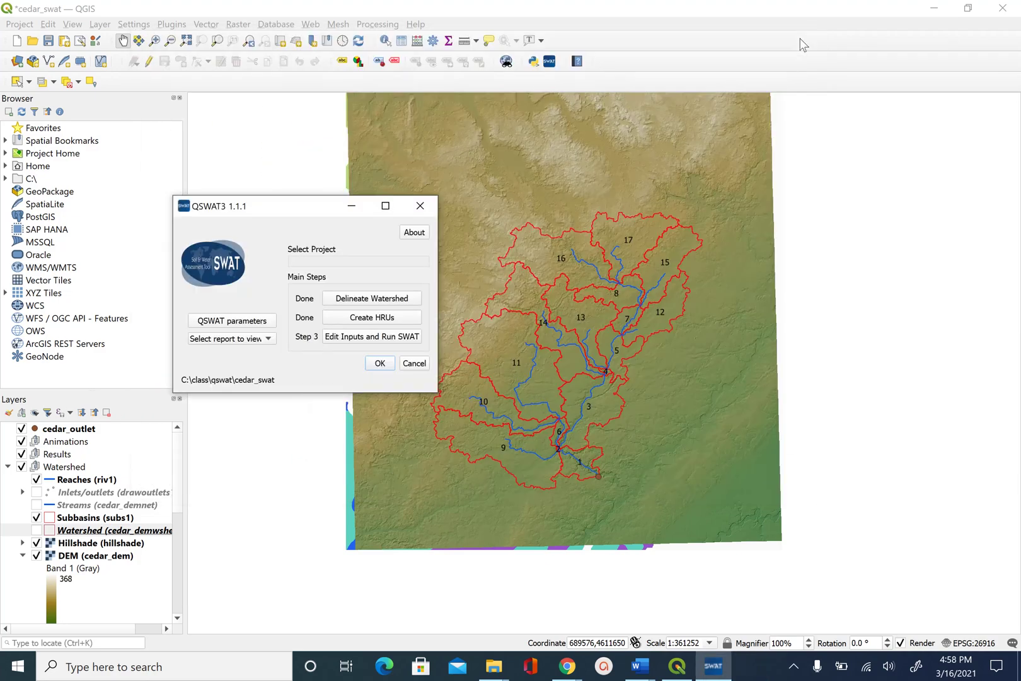